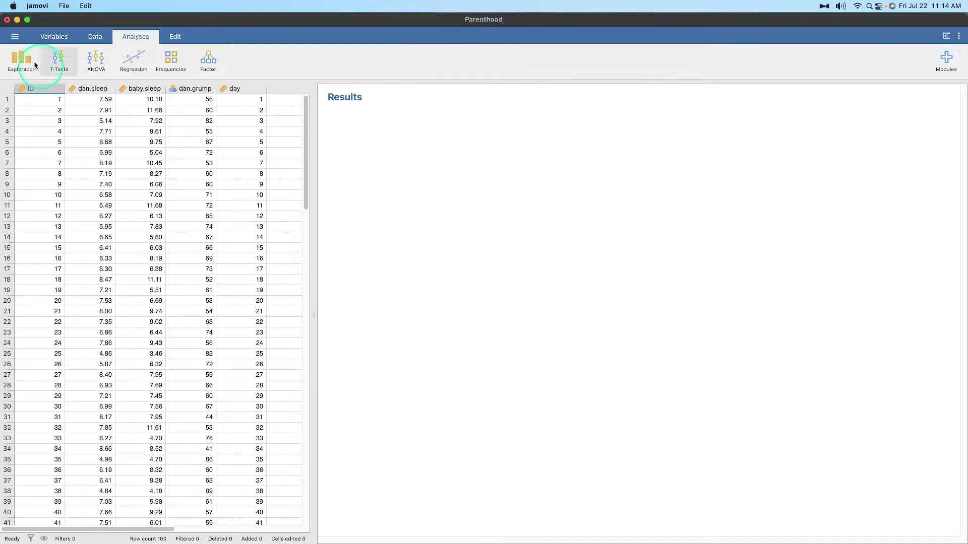
- Load the Parenthood dataset (100 rows, five variables) from the Data Library's lsj-data folder
left_click(15, 37)
left_click(48, 119)
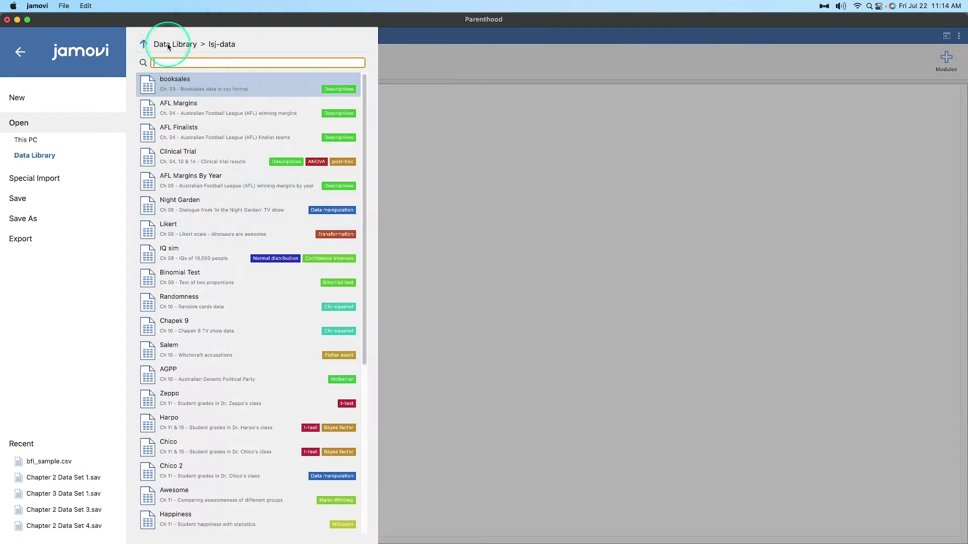
left_click(144, 44)
left_click(204, 96)
scroll(272, 227, "down", 10)
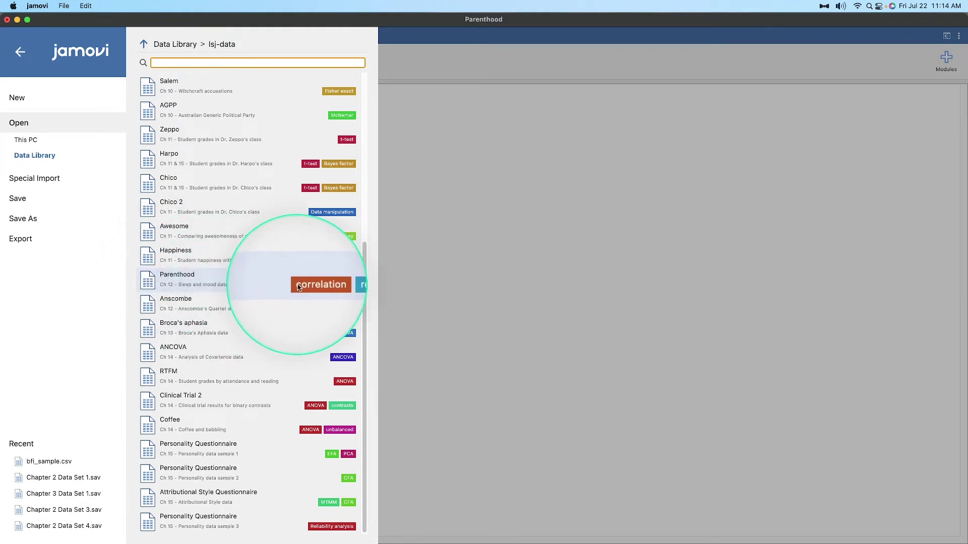
left_click(342, 285)
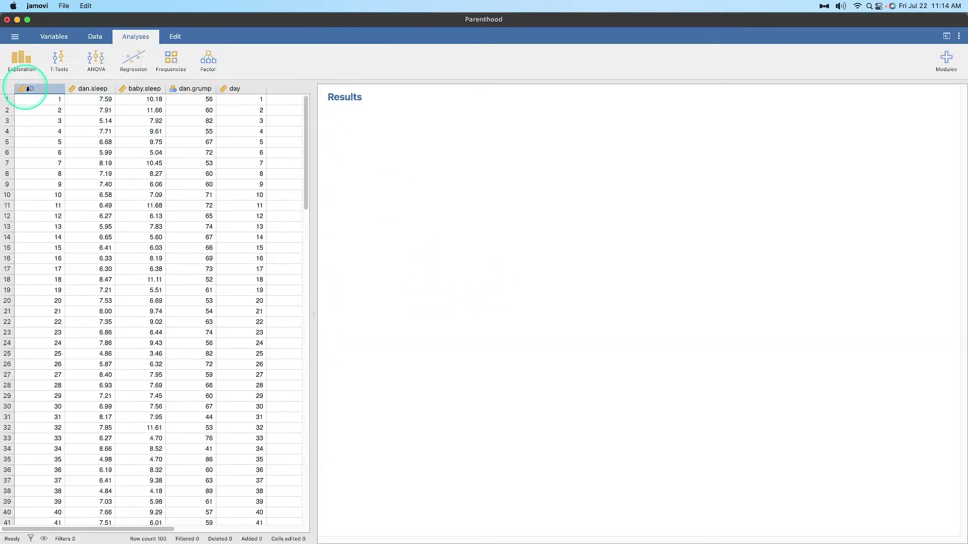
scroll(147, 392, "down", 10)
scroll(166, 394, "down", 9)
scroll(173, 385, "up", 13)
scroll(205, 367, "up", 10)
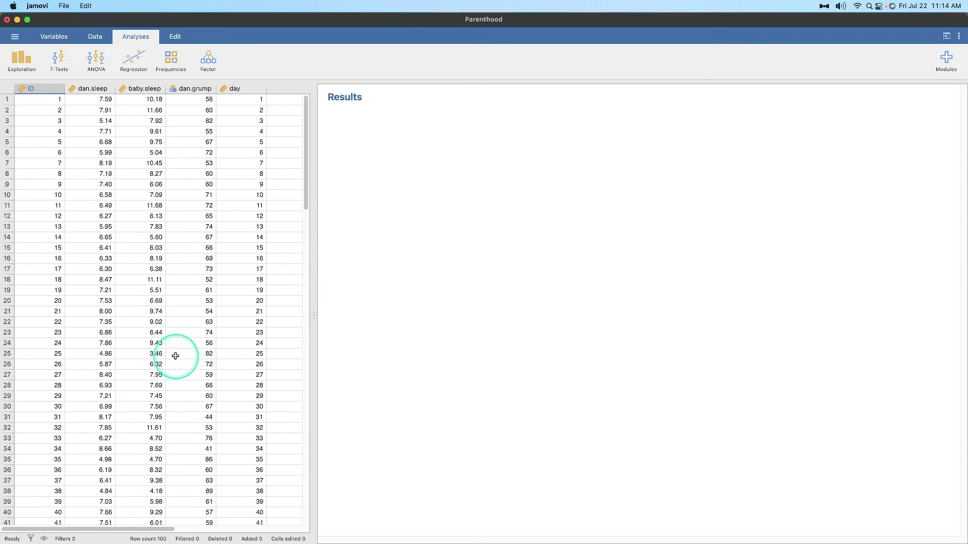
left_click(74, 90)
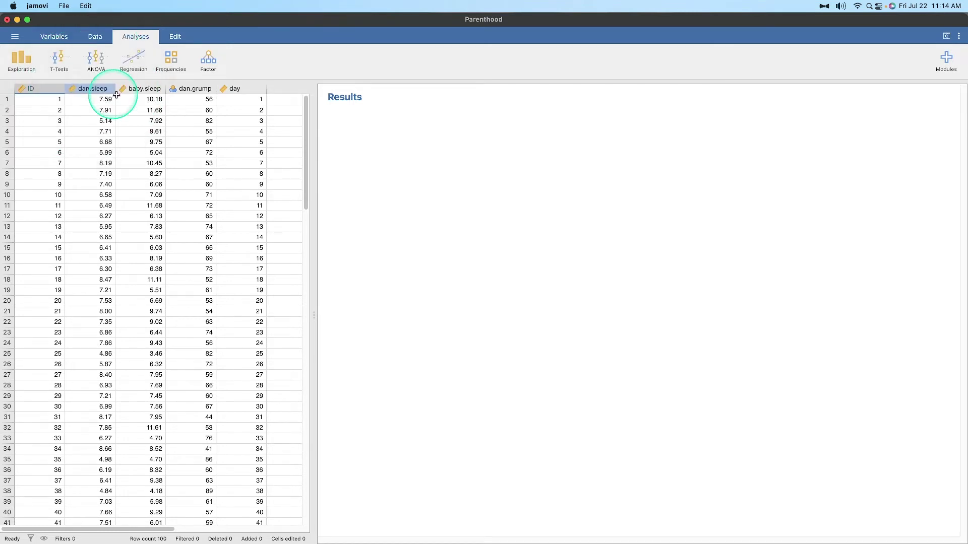
left_click(139, 89)
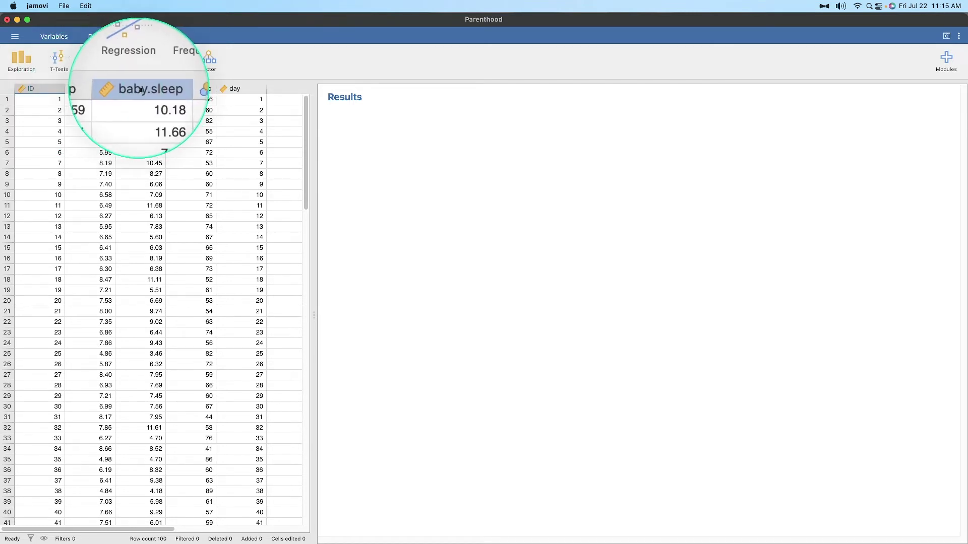
left_click(192, 89)
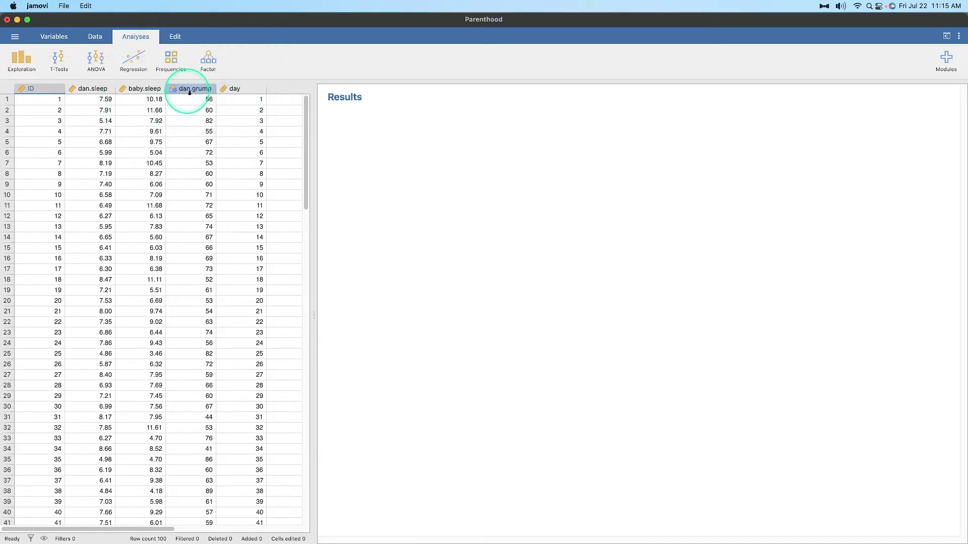
left_click(134, 158)
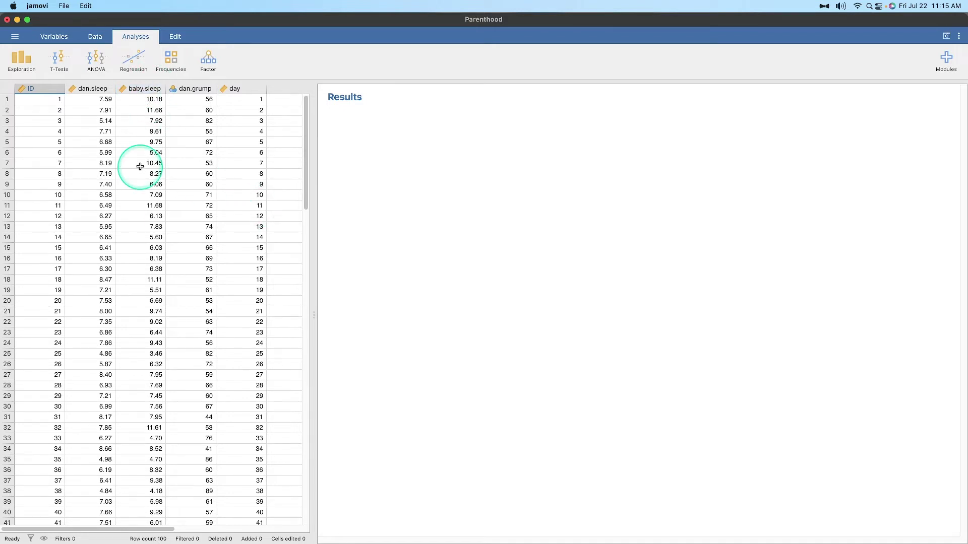
- Start a Linear Regression analysis from the Regression menu
left_click(139, 64)
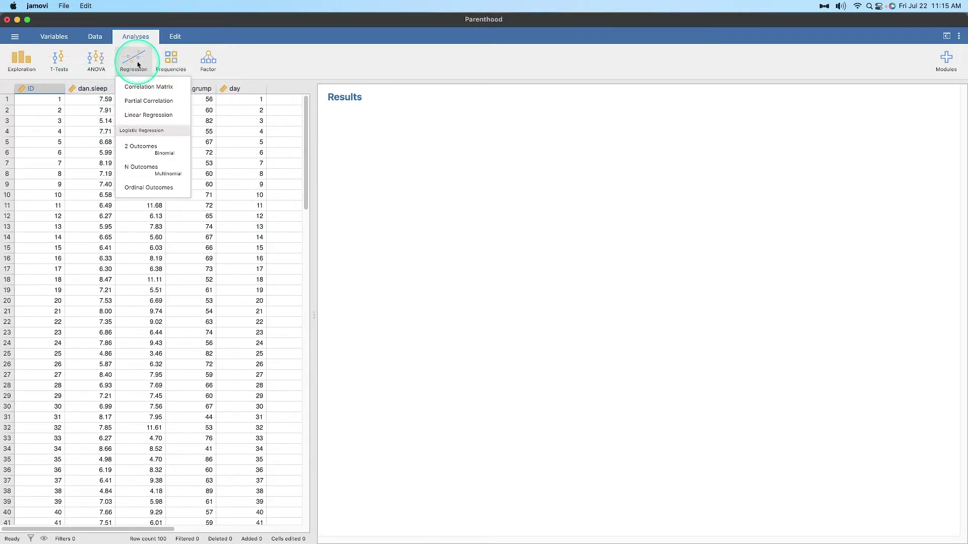
left_click(149, 116)
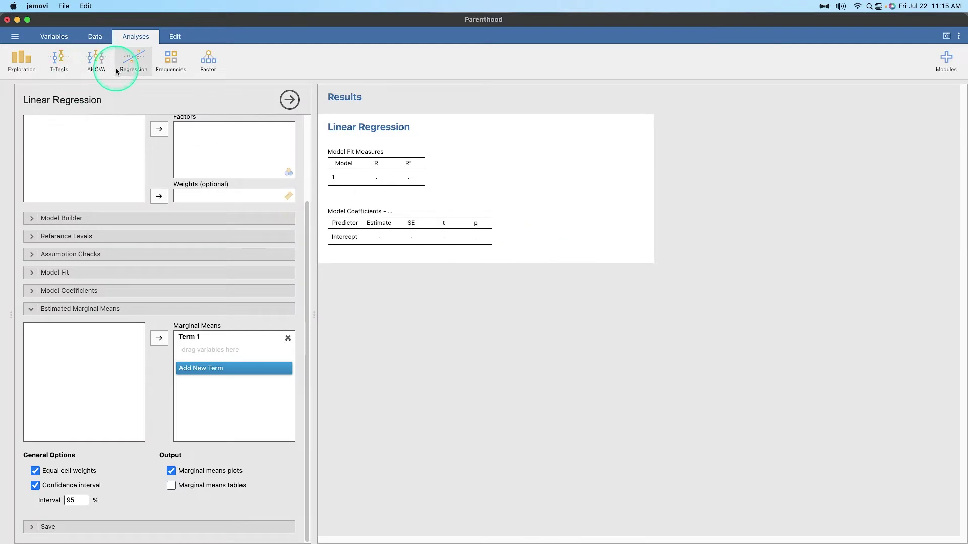
left_click(132, 63)
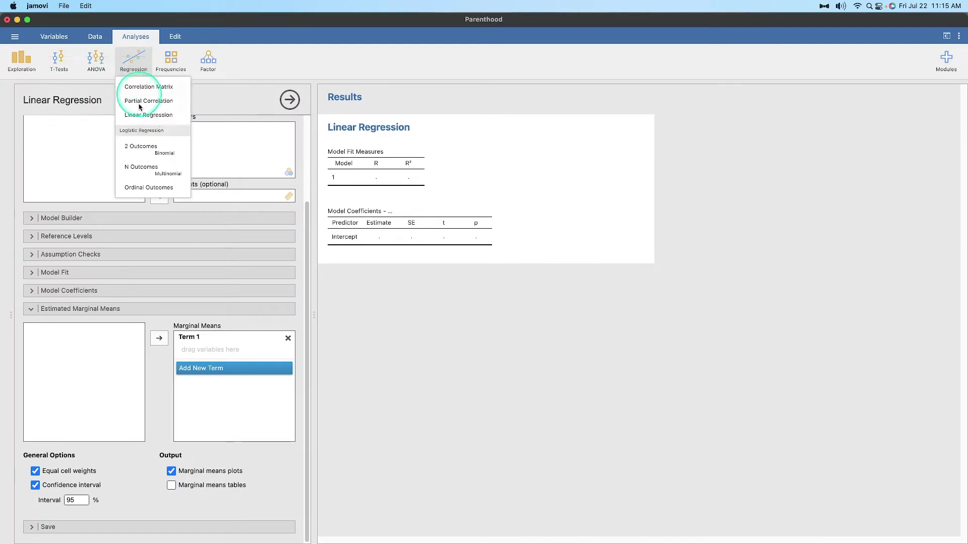
left_click(242, 101)
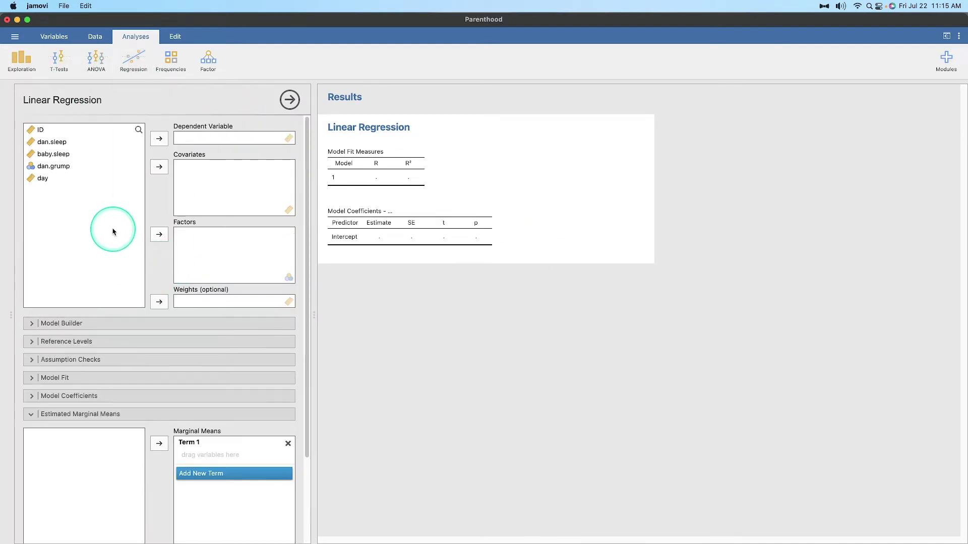
- Make dan.sleep the dependent variable and baby.sleep a covariate, with the data grid visible alongside
left_click(52, 142)
left_click(159, 138)
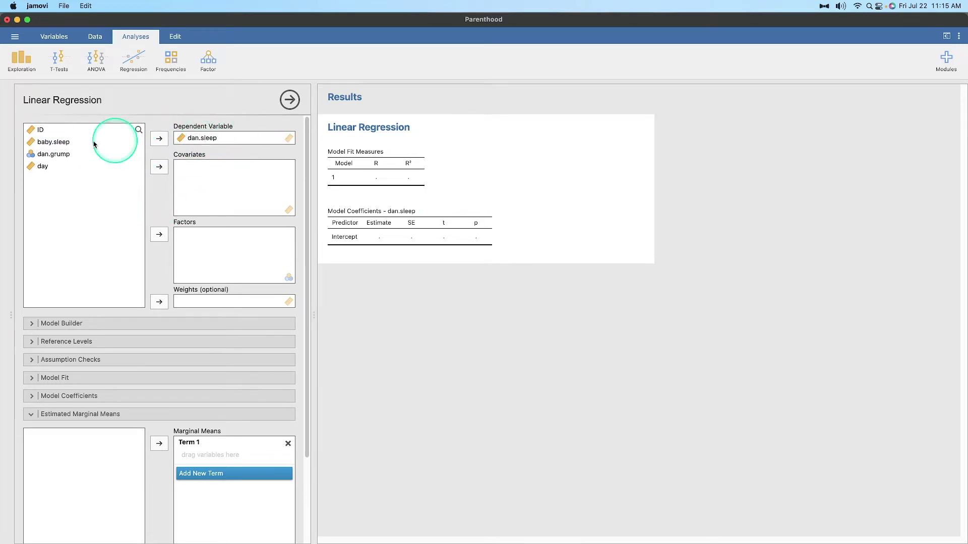
left_click_drag(59, 146, 206, 176)
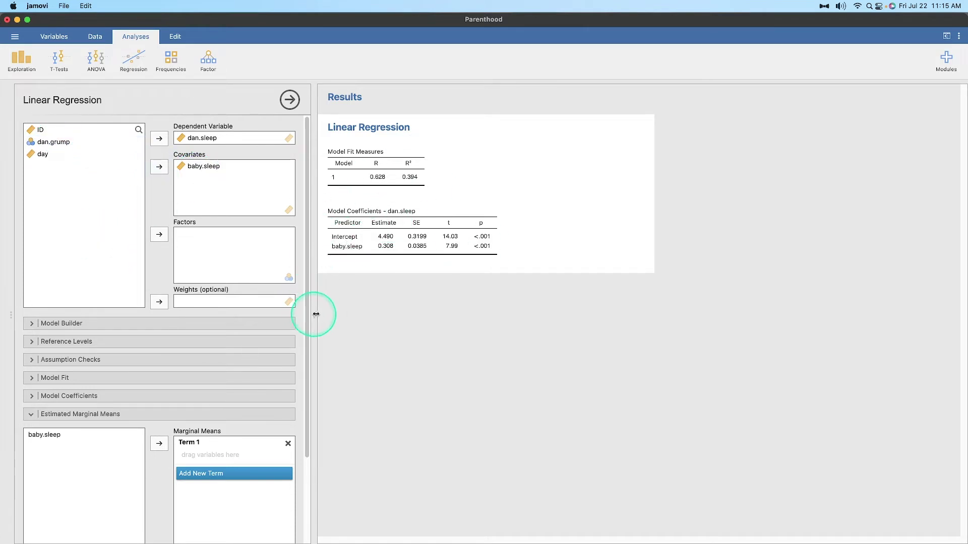
left_click_drag(313, 316, 839, 319)
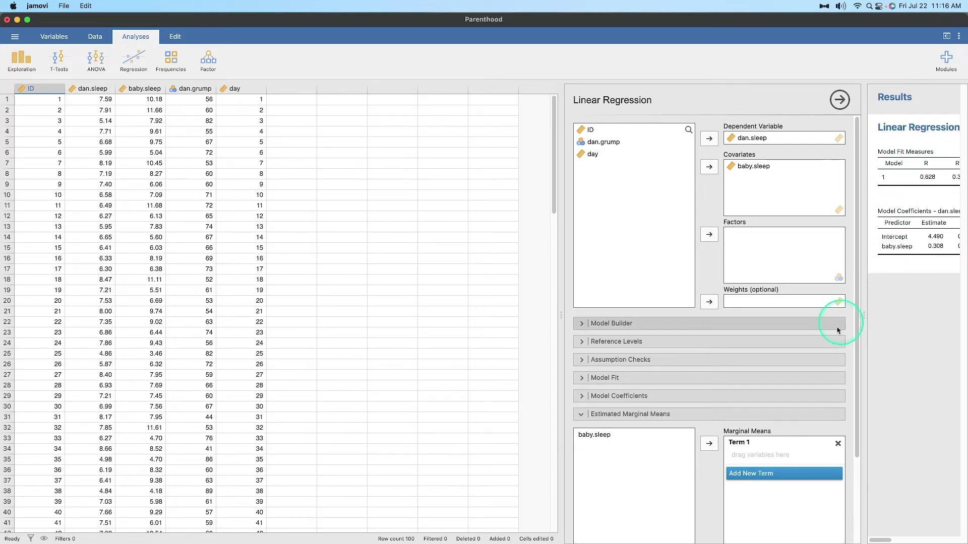
- Add a Block 2 containing dan.grump, keeping baby.sleep in Block 1
left_click(697, 324)
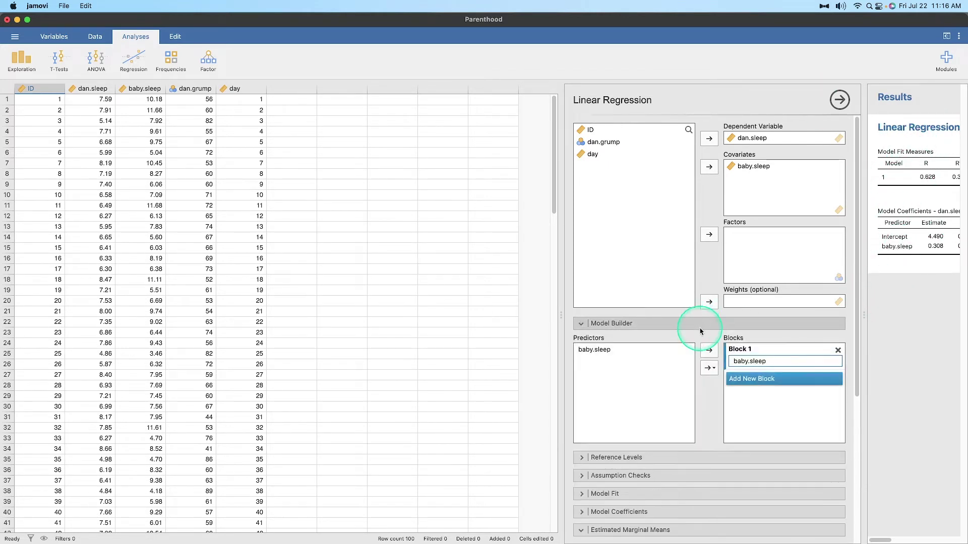
left_click(747, 378)
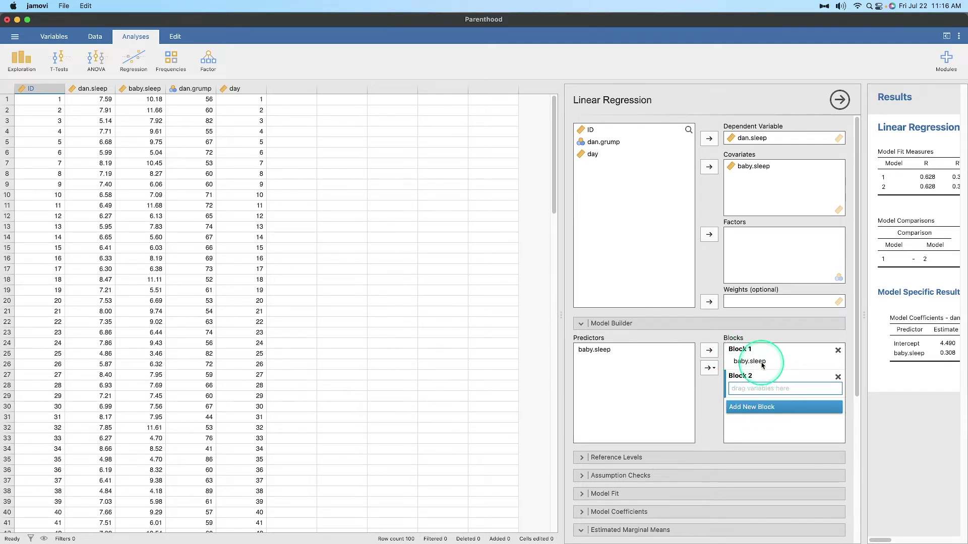
left_click_drag(603, 144, 750, 191)
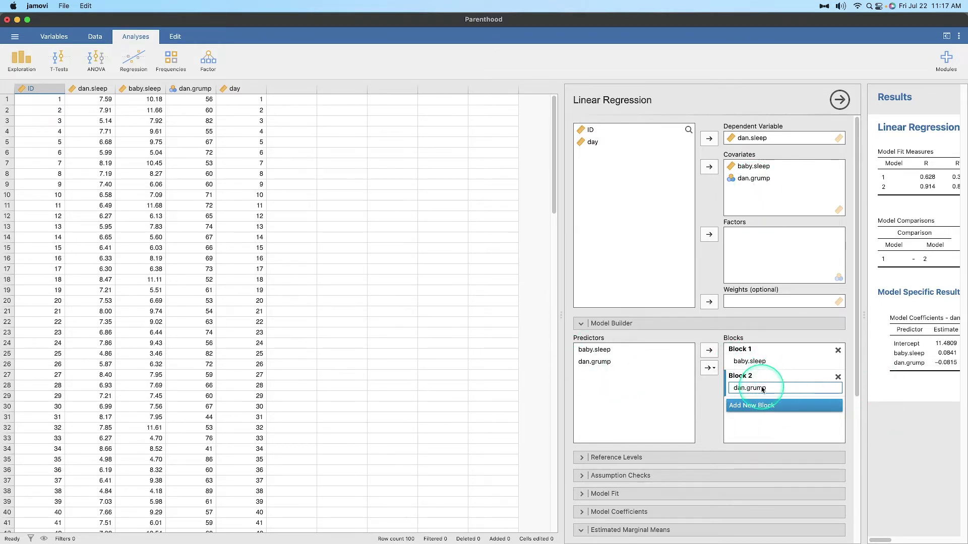
mouse_move(789, 388)
left_mouse_down()
mouse_move(772, 354)
mouse_move(781, 353)
mouse_move(777, 388)
left_mouse_up()
left_click_drag(776, 360, 808, 420)
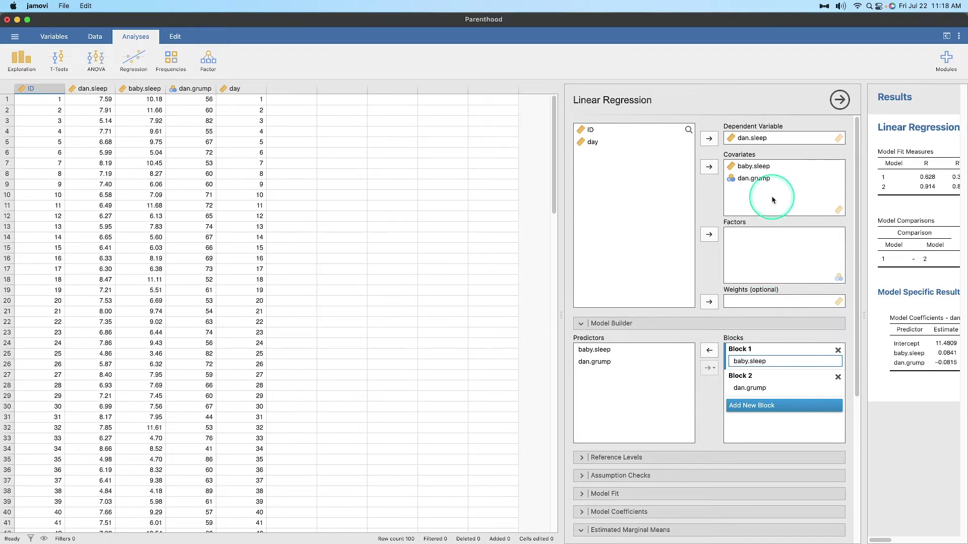
- Change dan.grump's measure type to Continuous and go back to the regression options
double_click(189, 88)
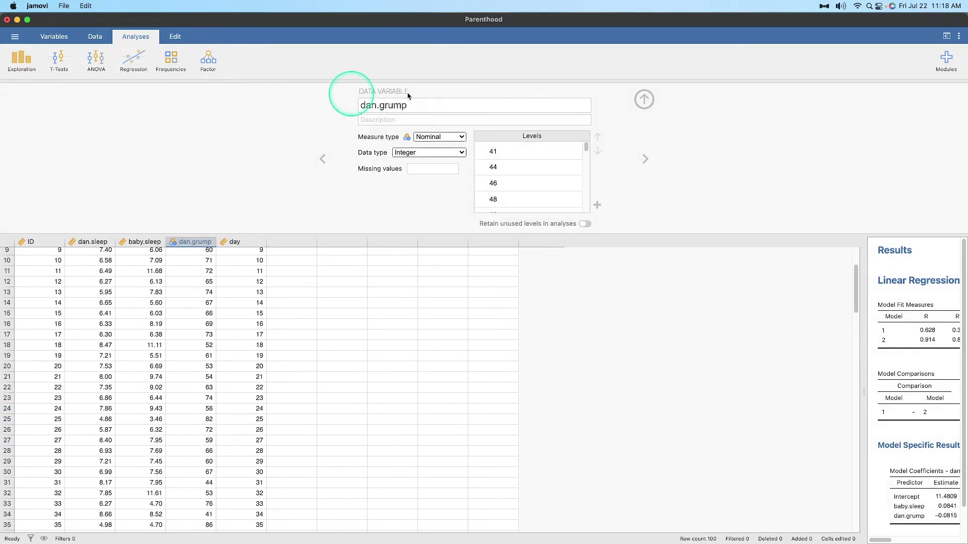
left_click(452, 137)
left_click(444, 174)
left_click(644, 100)
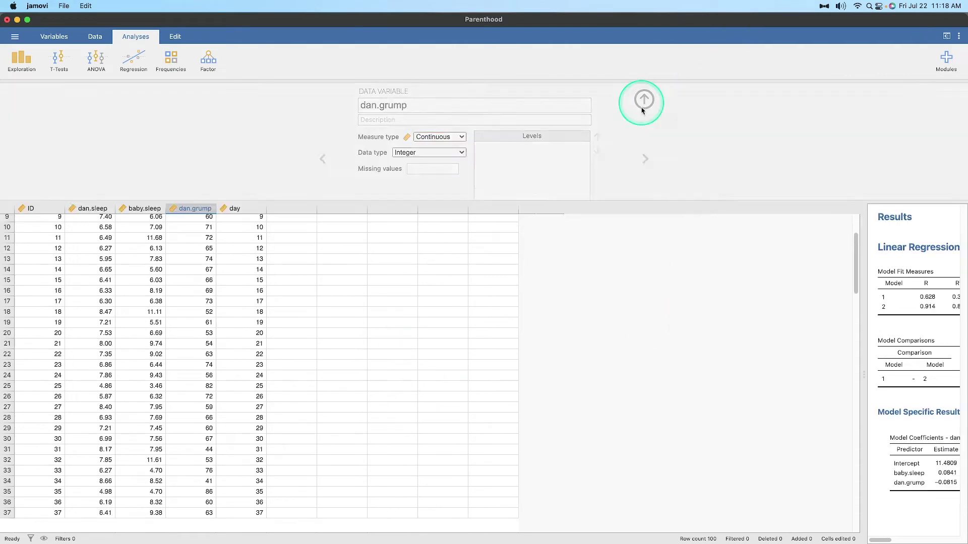
left_click(938, 307)
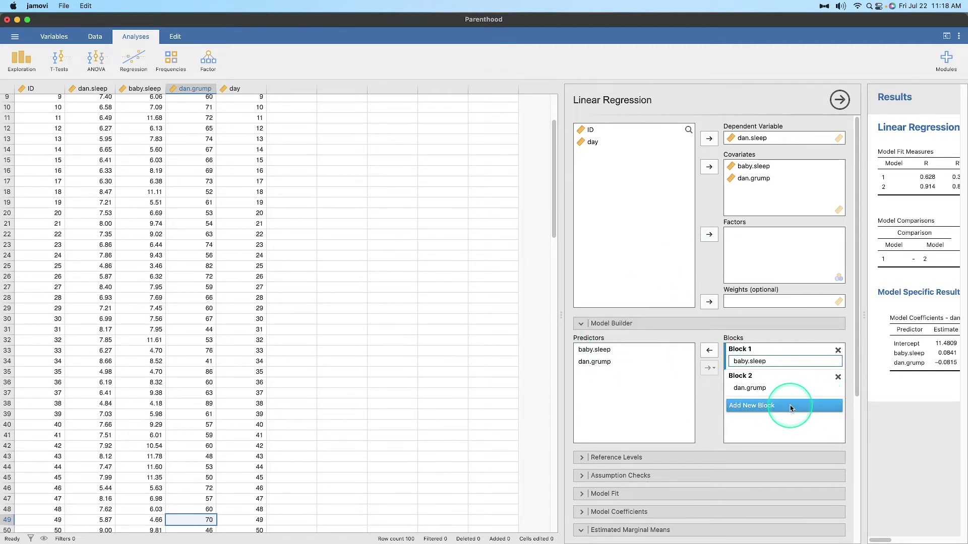
- Collapse the Model Builder section so Estimated Marginal Means shows
left_click(753, 323)
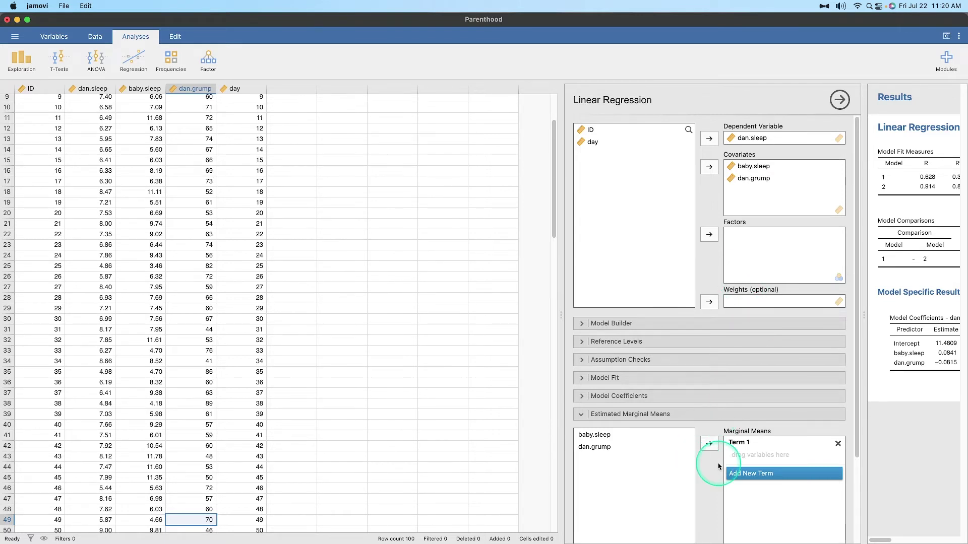
- Add autocorrelation, collinearity and normality assumption checks to the regression
scroll(720, 421, "down", 2)
scroll(720, 421, "up", 2)
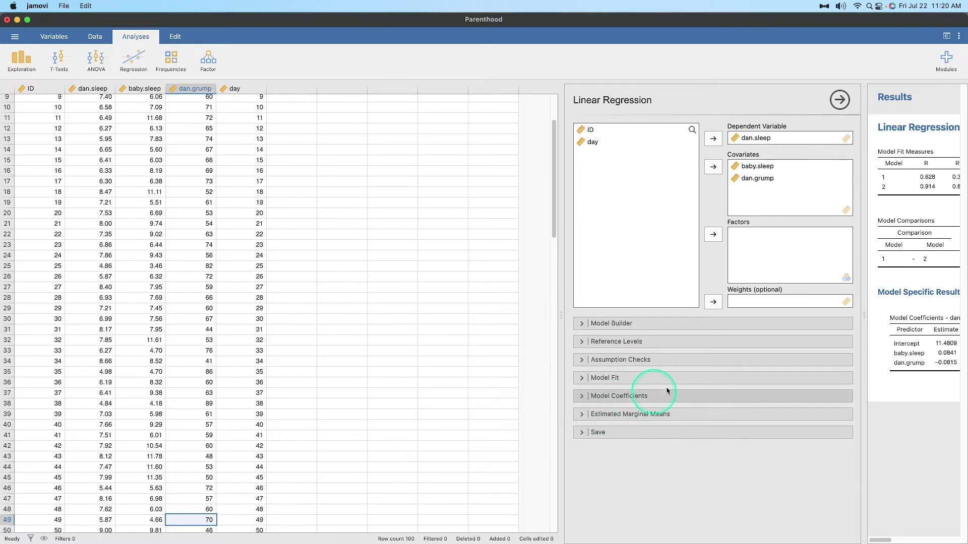
left_click(648, 360)
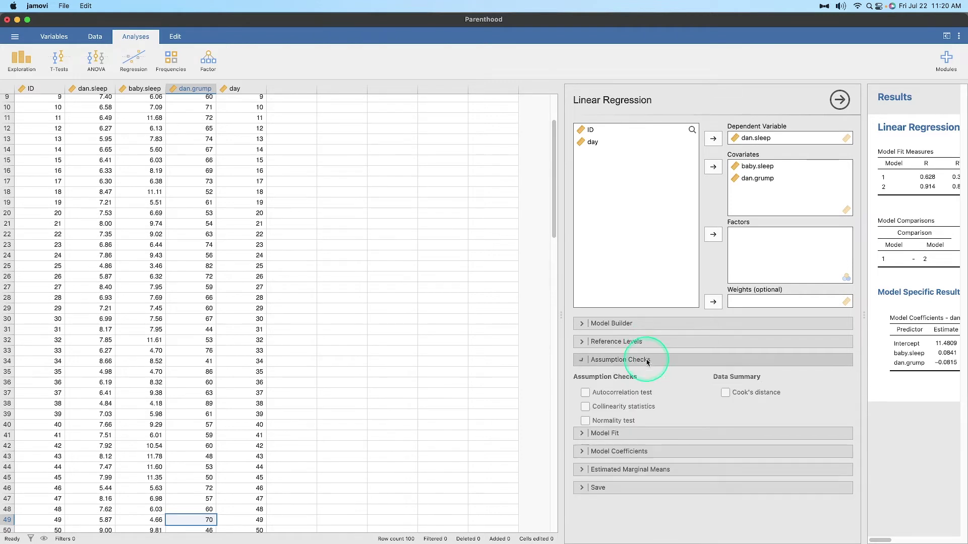
left_click(638, 394)
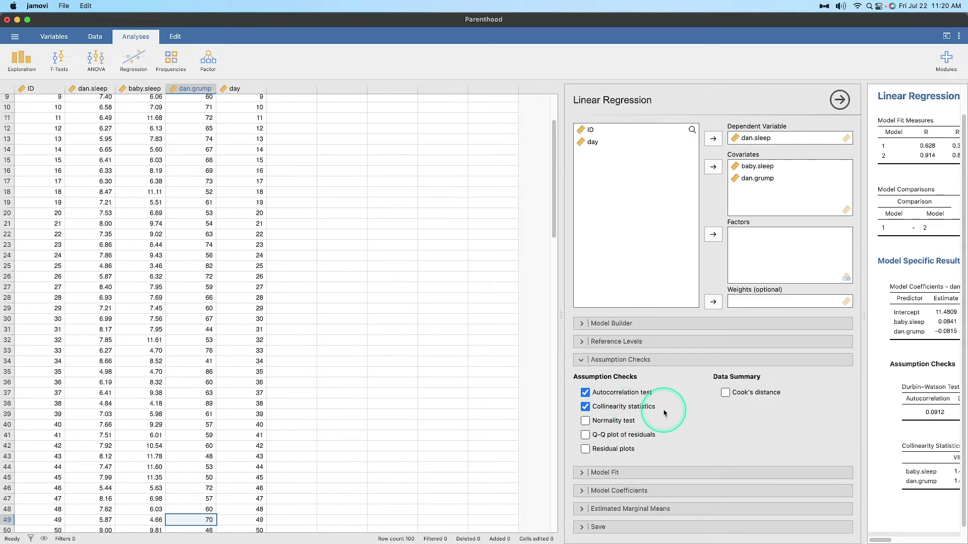
left_click(628, 421)
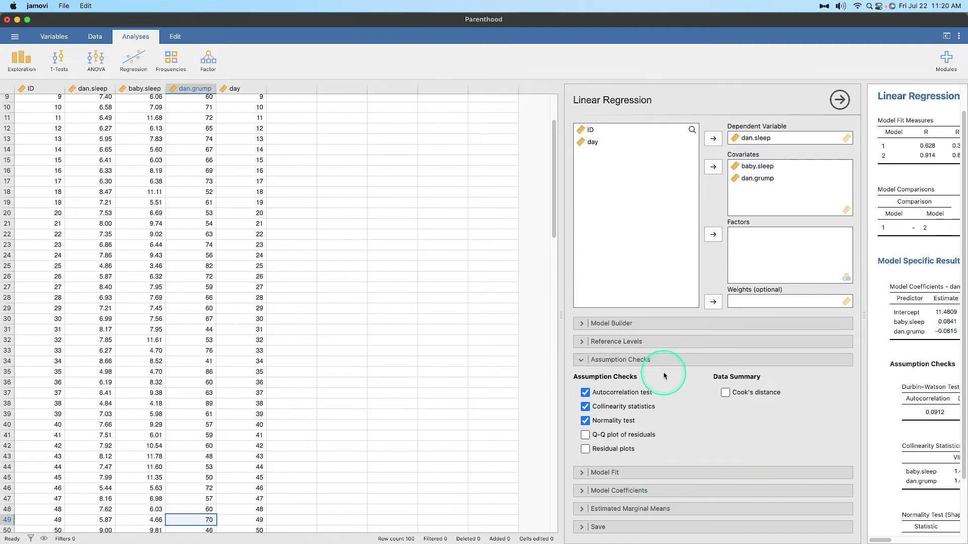
left_click(630, 360)
left_click(655, 379)
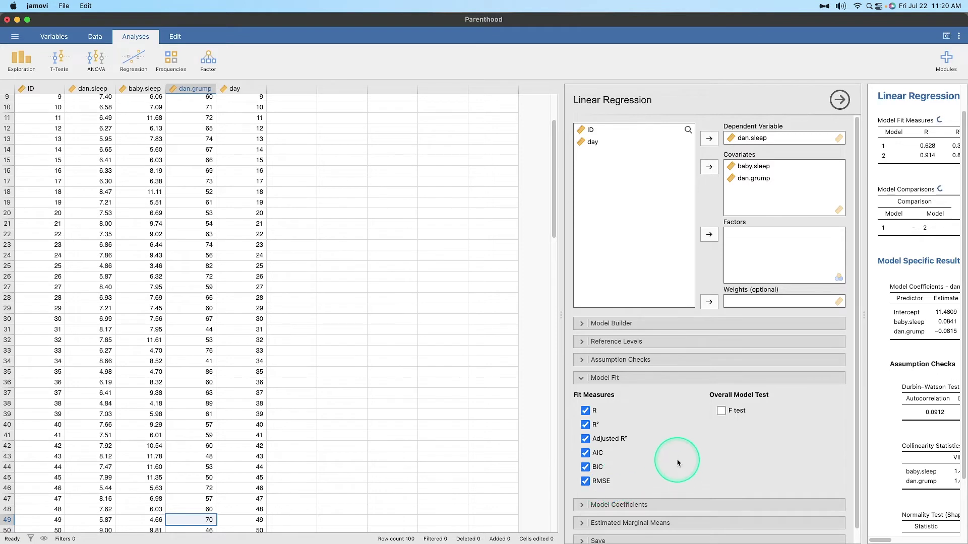
- Add the overall model F test and an omnibus ANOVA test for the coefficients
left_click(744, 411)
left_click(674, 379)
left_click(672, 399)
left_click(585, 429)
- Add 95% confidence intervals and standardized estimates to the coefficients table
left_click(629, 462)
left_click(765, 430)
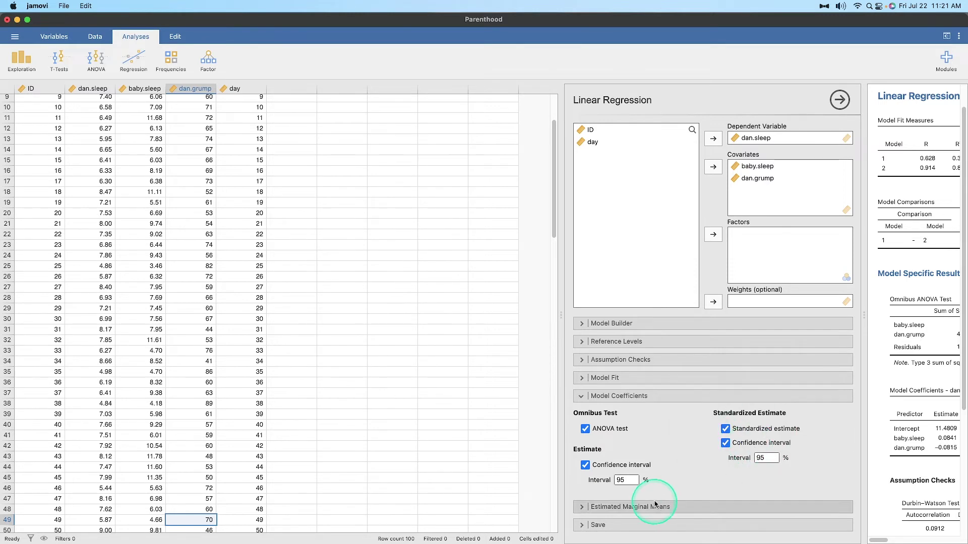
left_click(686, 399)
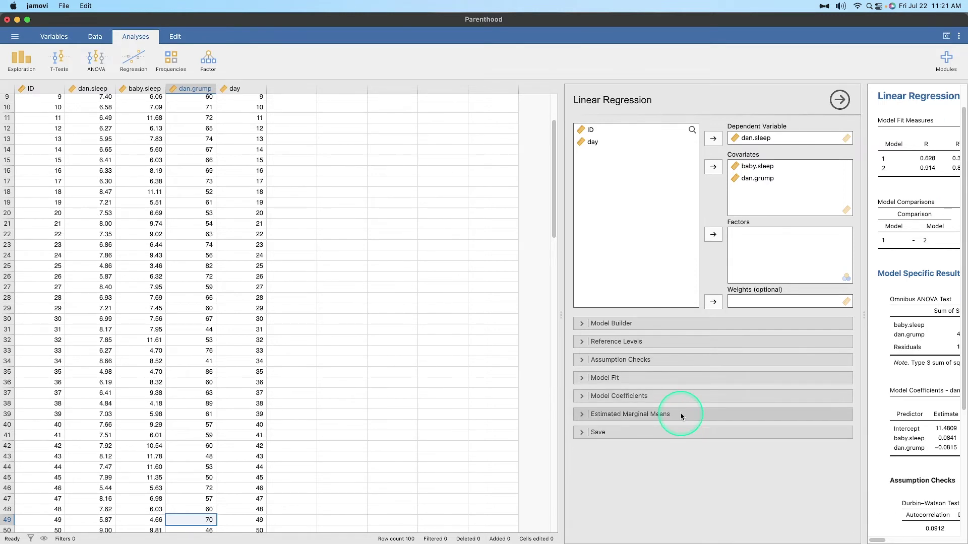
- Set marginal means Term 1 to baby.sleep and Term 2 to dan.grump
left_click(682, 416)
left_click_drag(606, 349, 761, 371)
left_click(784, 389)
left_click(607, 363)
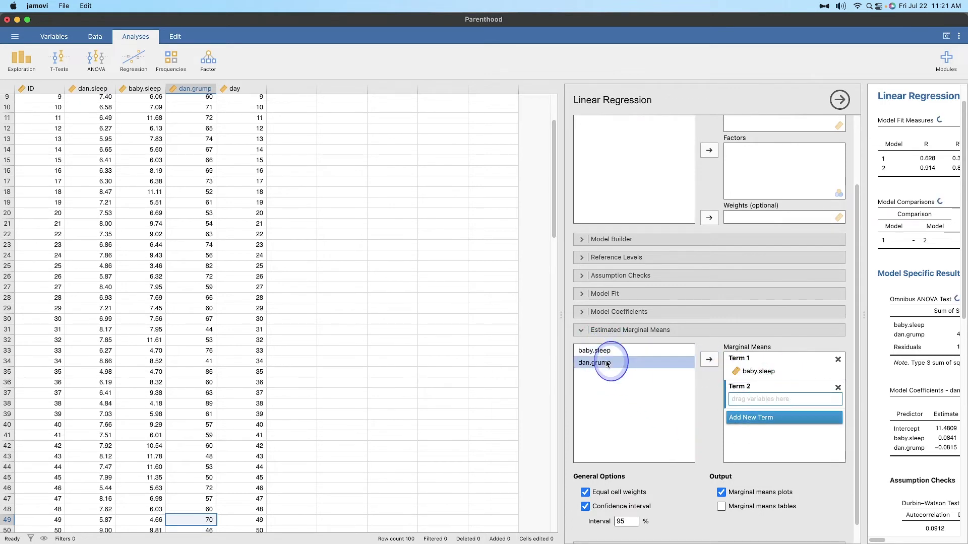
left_click_drag(607, 363, 778, 401)
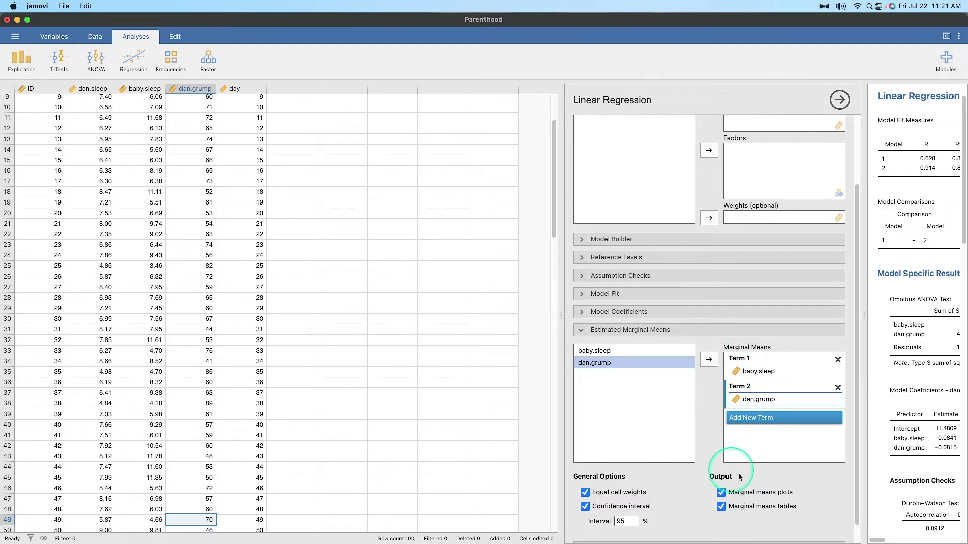
- Widen the results pane and show the detailed results for Model 1
left_click(840, 100)
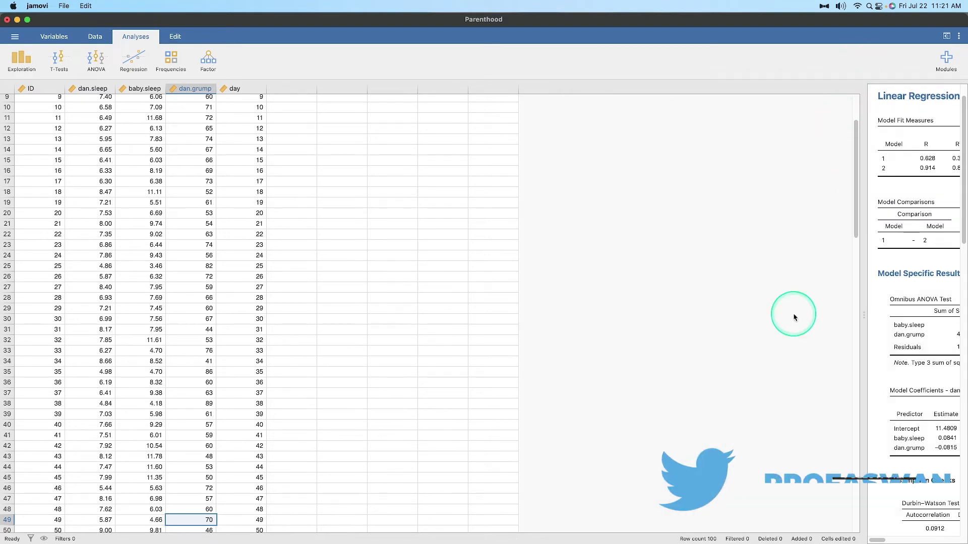
left_click_drag(863, 318, 298, 309)
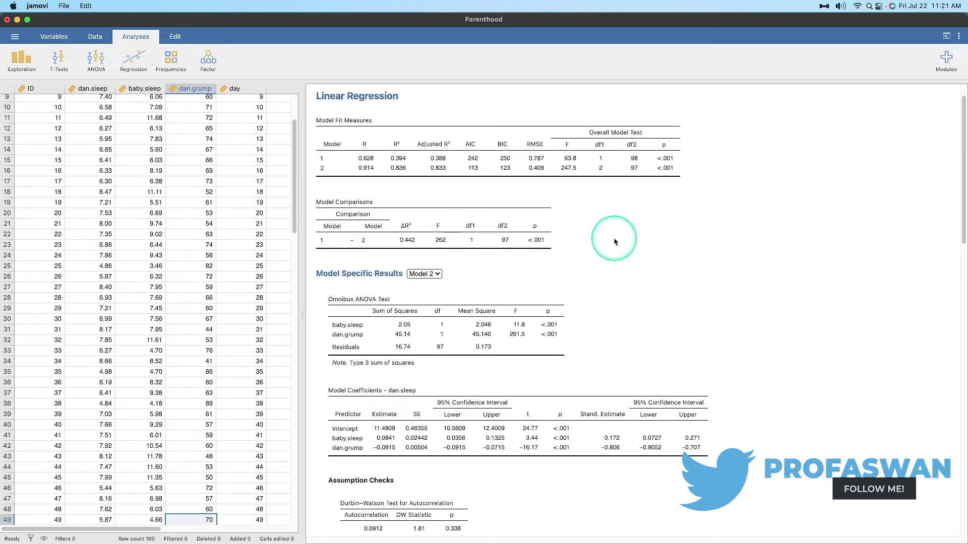
left_click(424, 273)
left_click(424, 263)
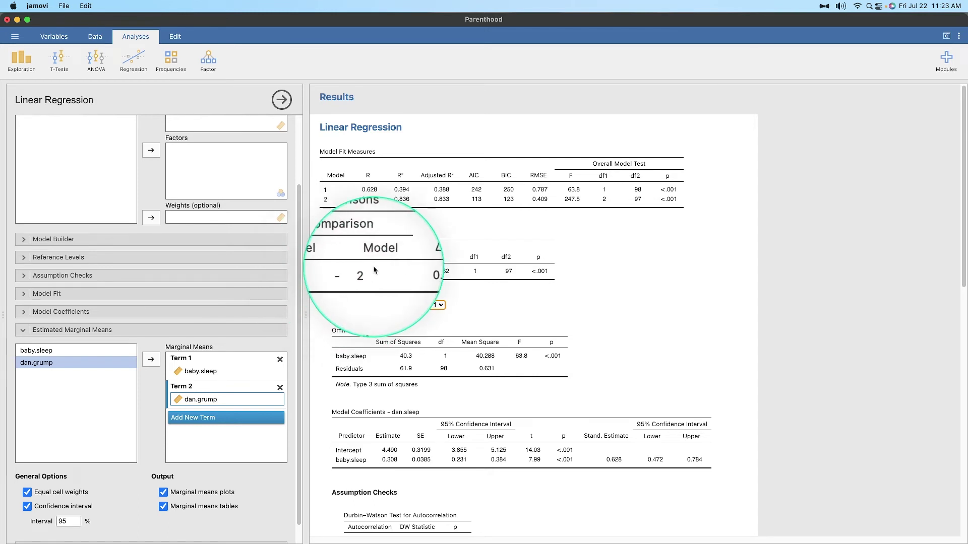
- Review the baby.sleep and dan.grump blocks and the Model Comparisons table (F = 262, df 1, 97)
left_click(148, 239)
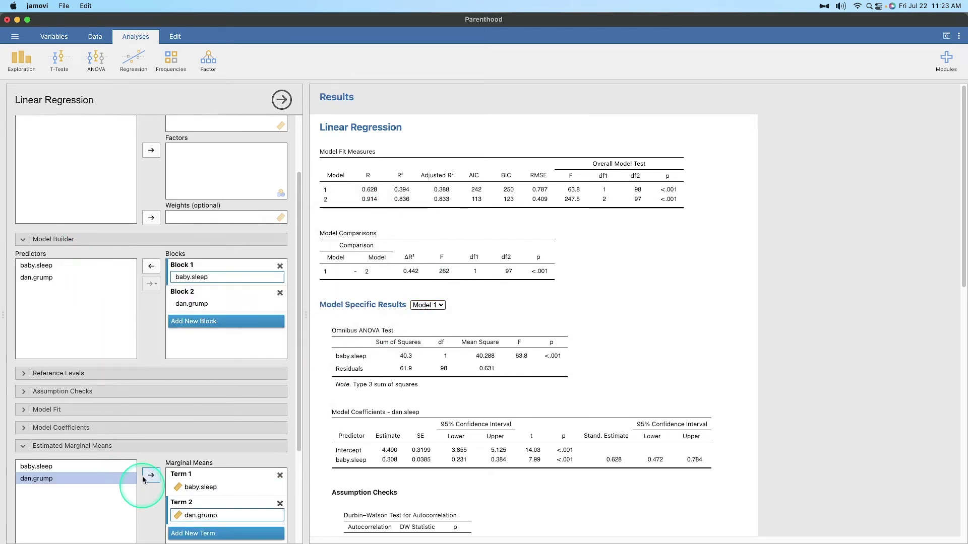
left_click(144, 446)
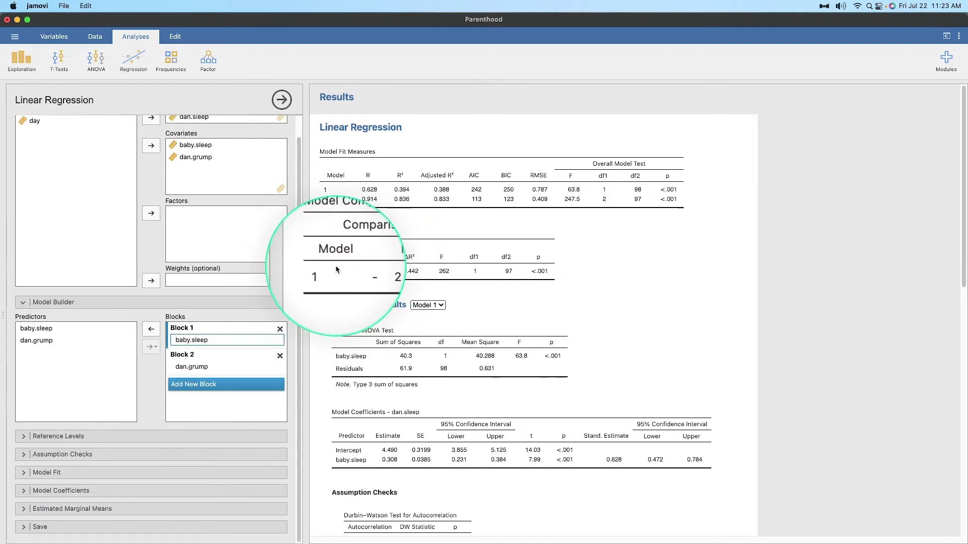
left_click(36, 328)
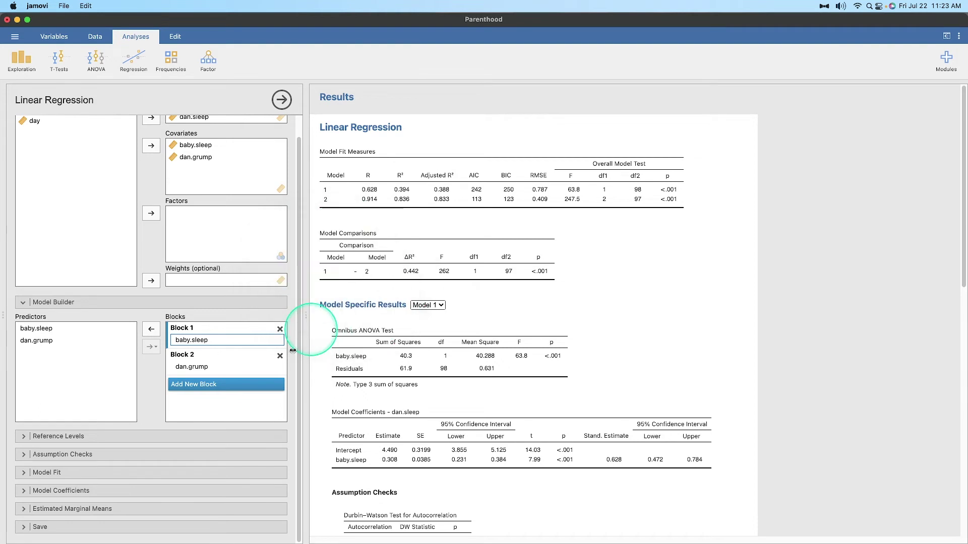
scroll(403, 237, "down", 1)
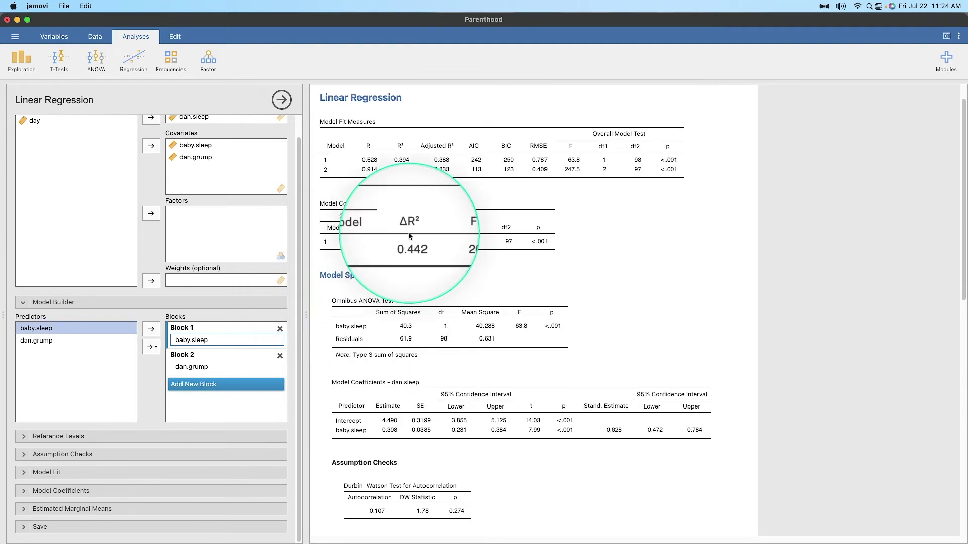
right_click(416, 251)
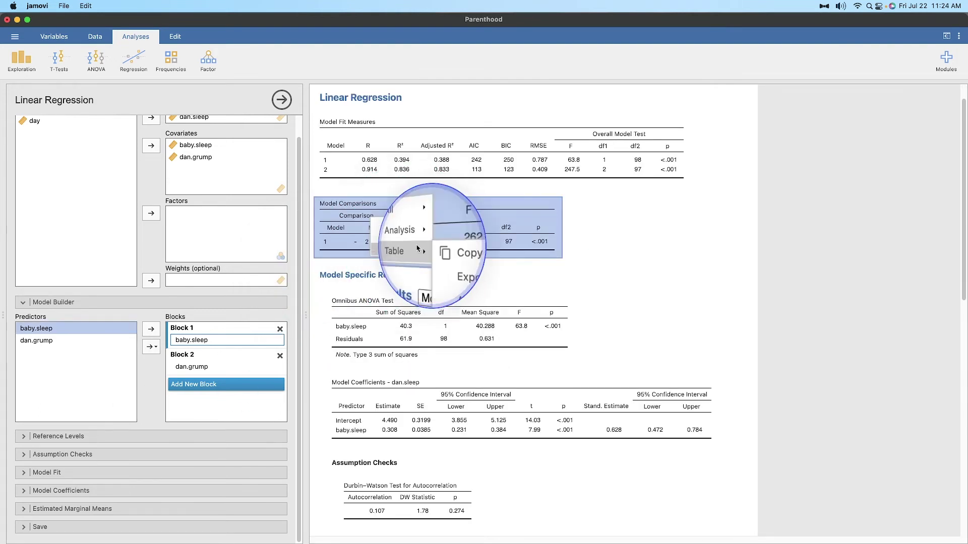
left_click(407, 242)
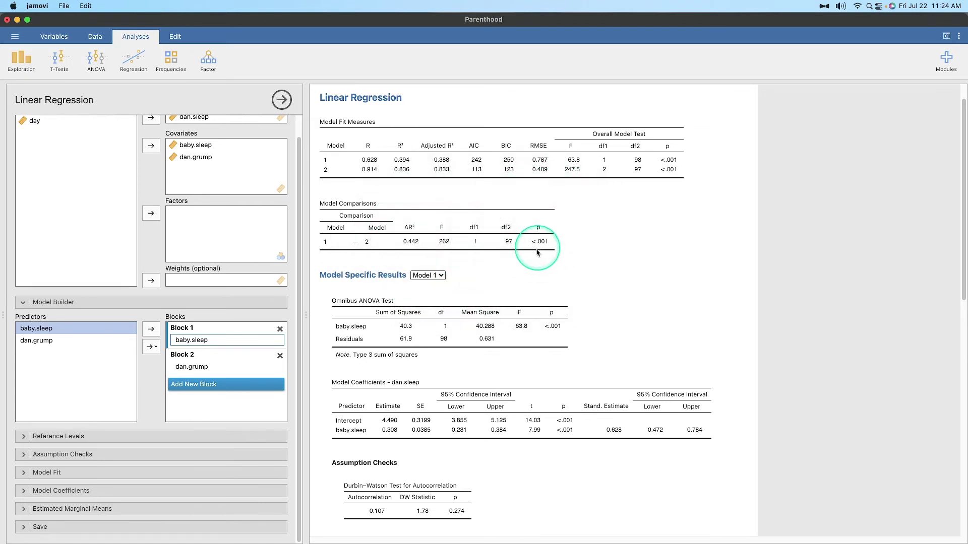
scroll(534, 323, "down", 5)
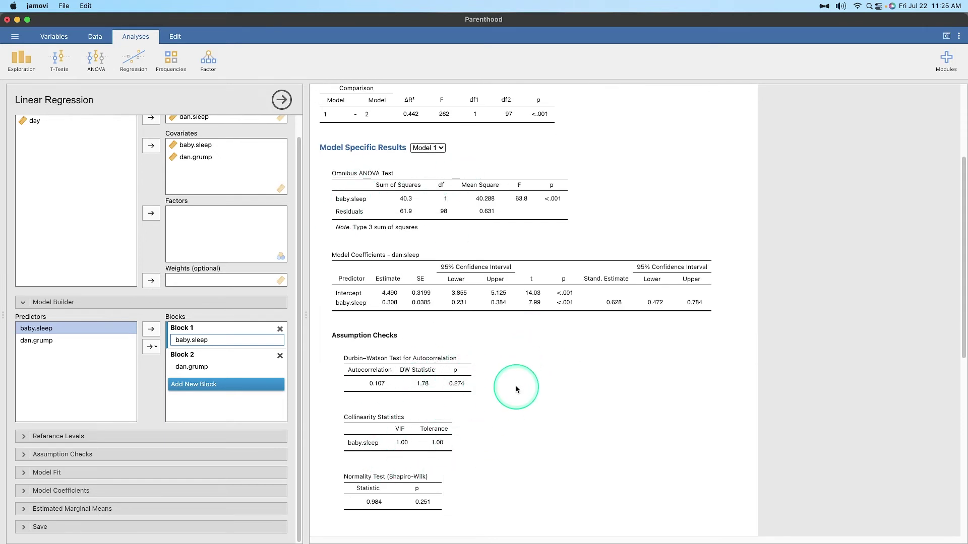
scroll(503, 395, "up", 2)
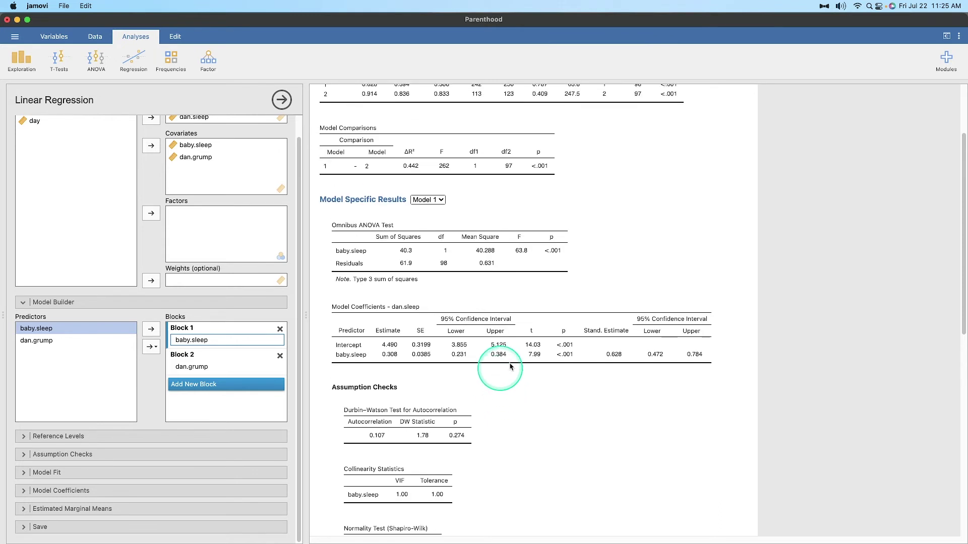
scroll(518, 365, "up", 1)
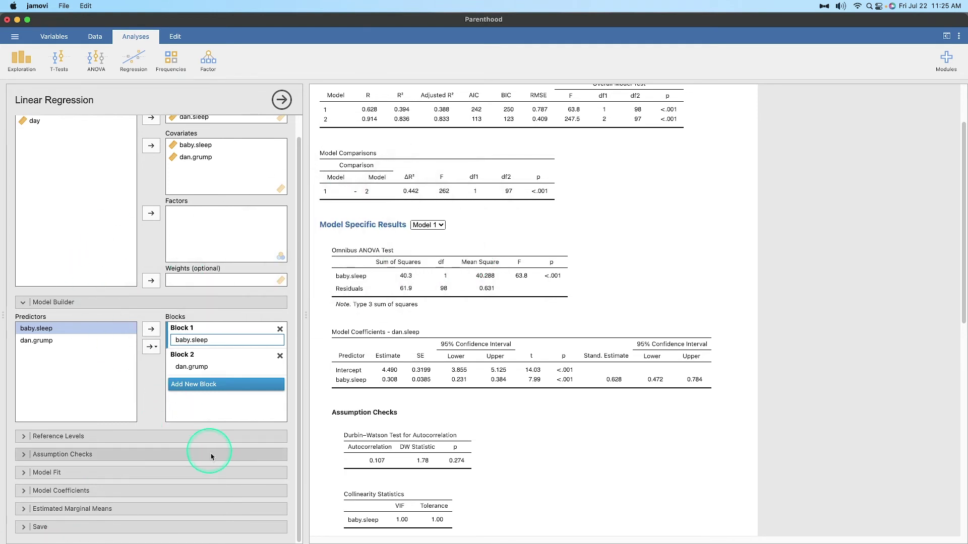
left_click(442, 226)
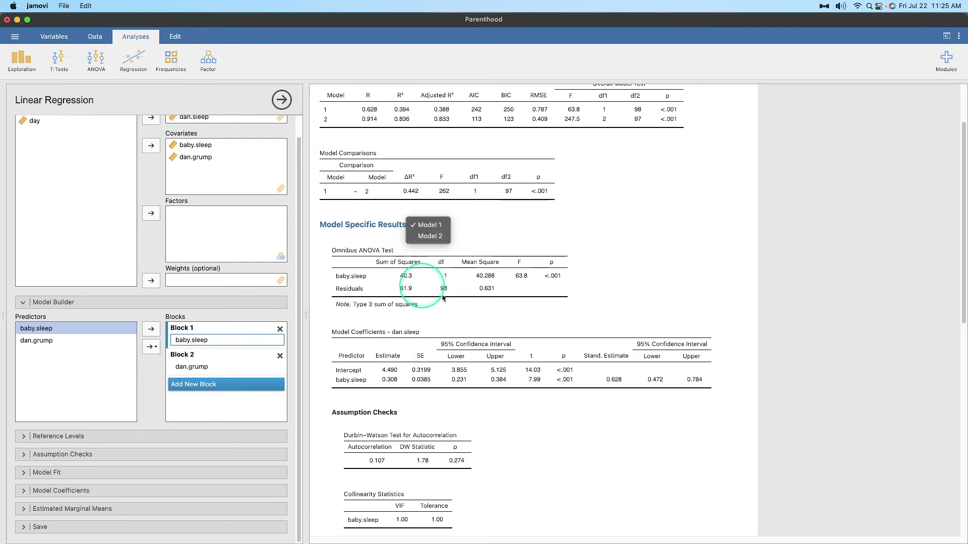
left_click(345, 271)
left_click(428, 225)
left_click(429, 235)
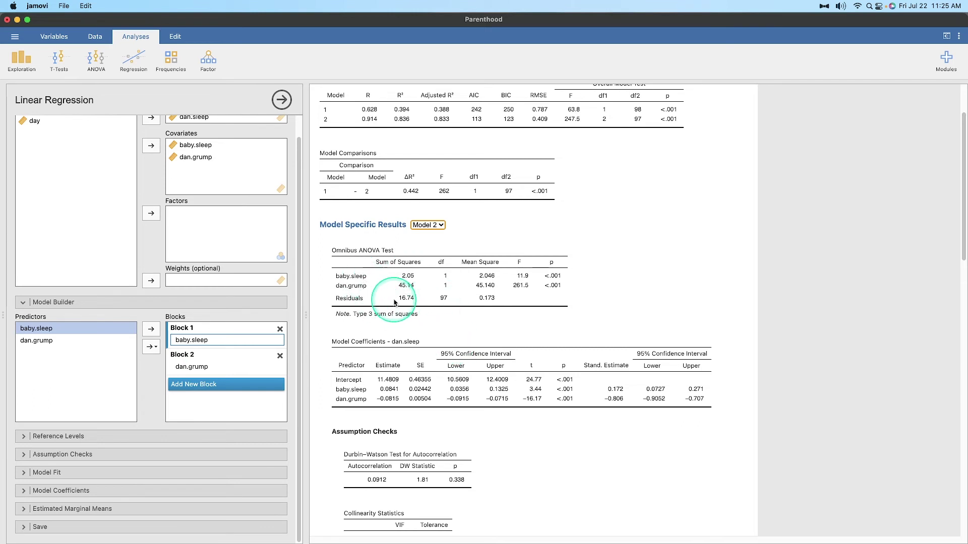
left_click(427, 225)
left_click(427, 212)
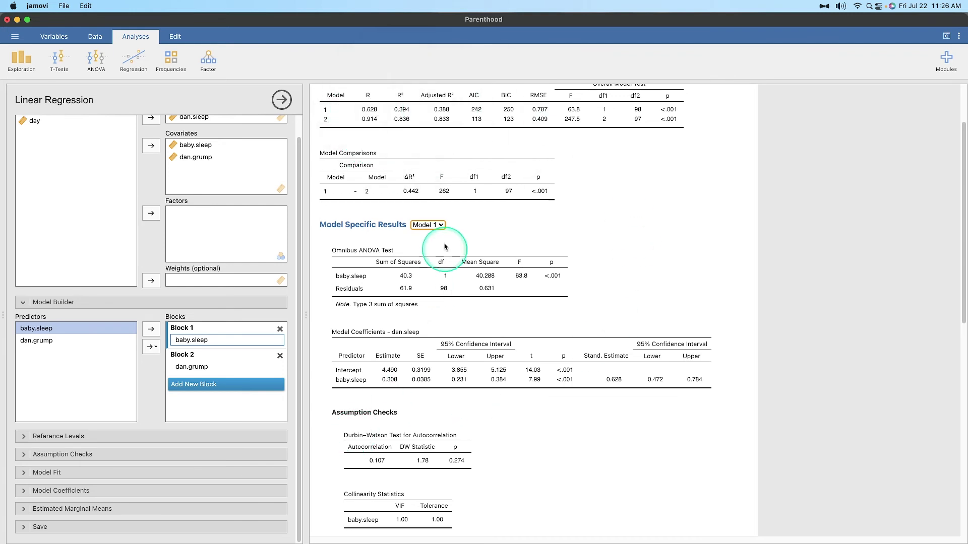
- Switch the model-specific results to Model 2 to show baby.sleep and dan.grump estimates
left_click(427, 225)
left_click(429, 236)
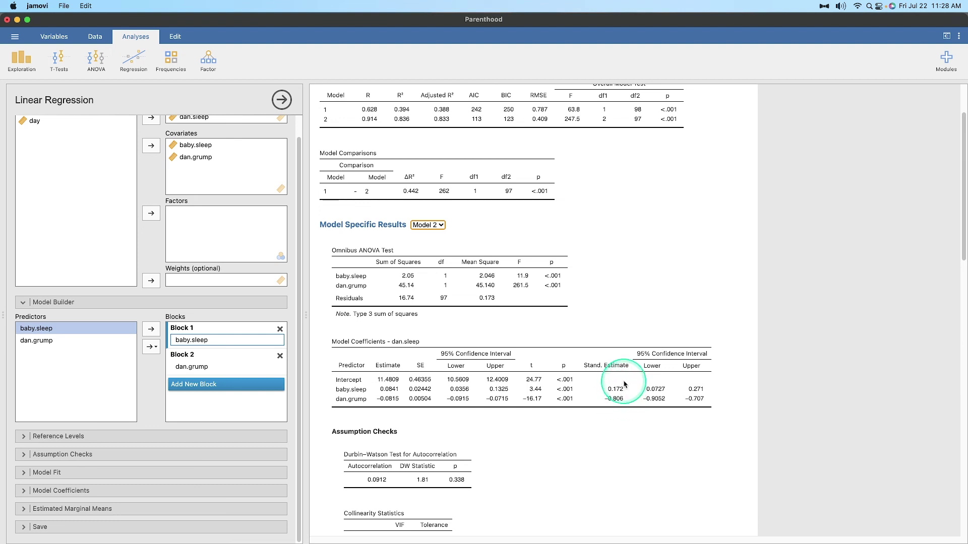
scroll(623, 396, "down", 6)
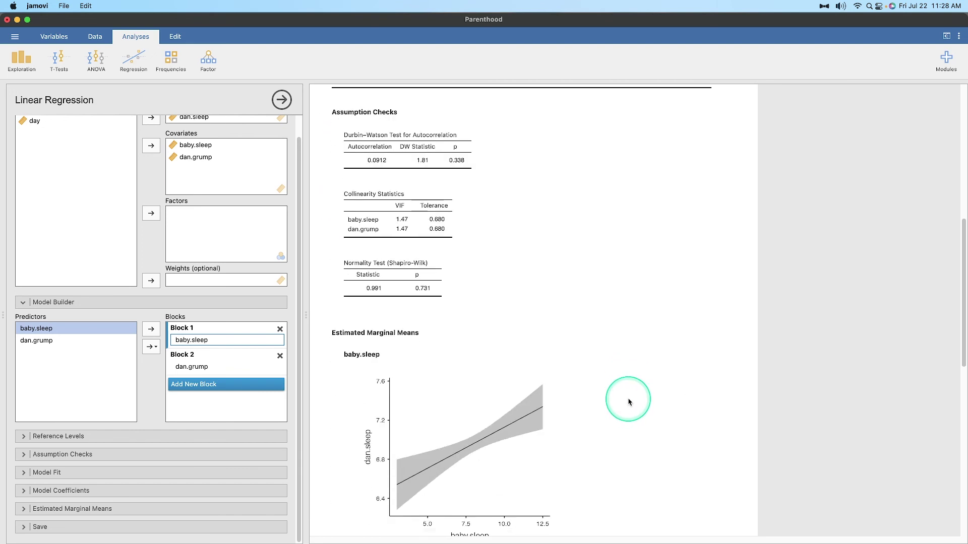
scroll(622, 395, "up", 3)
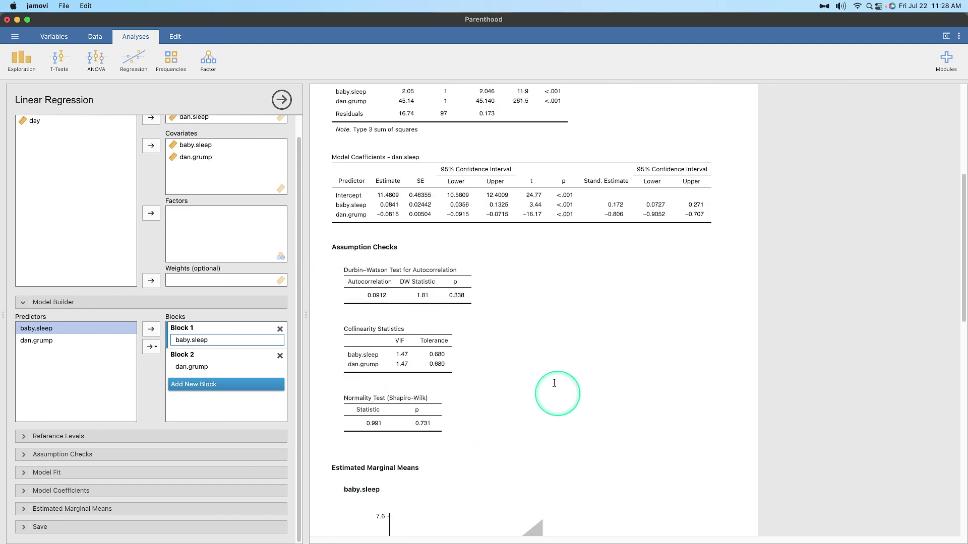
scroll(564, 333, "down", 3)
scroll(680, 331, "down", 10)
scroll(681, 331, "up", 3)
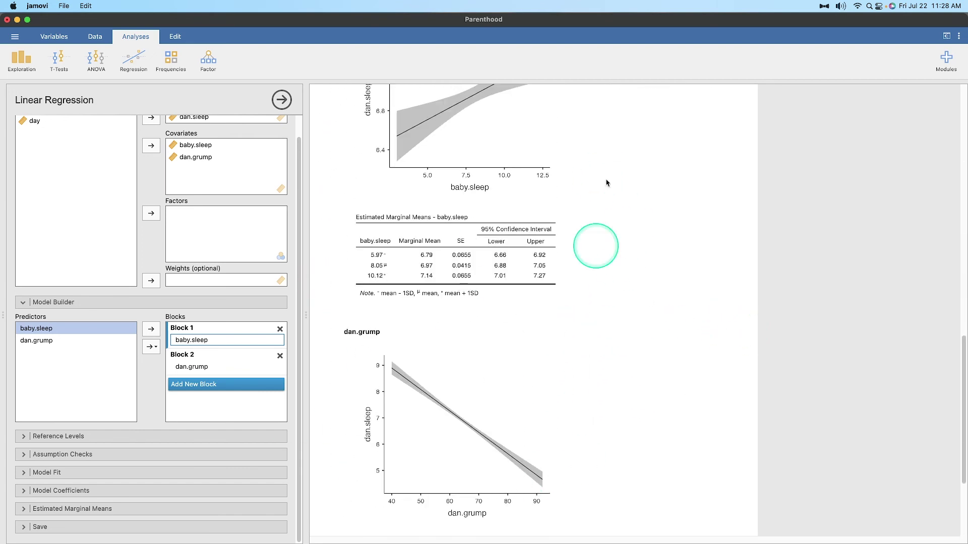
scroll(655, 378, "up", 2)
scroll(618, 400, "down", 5)
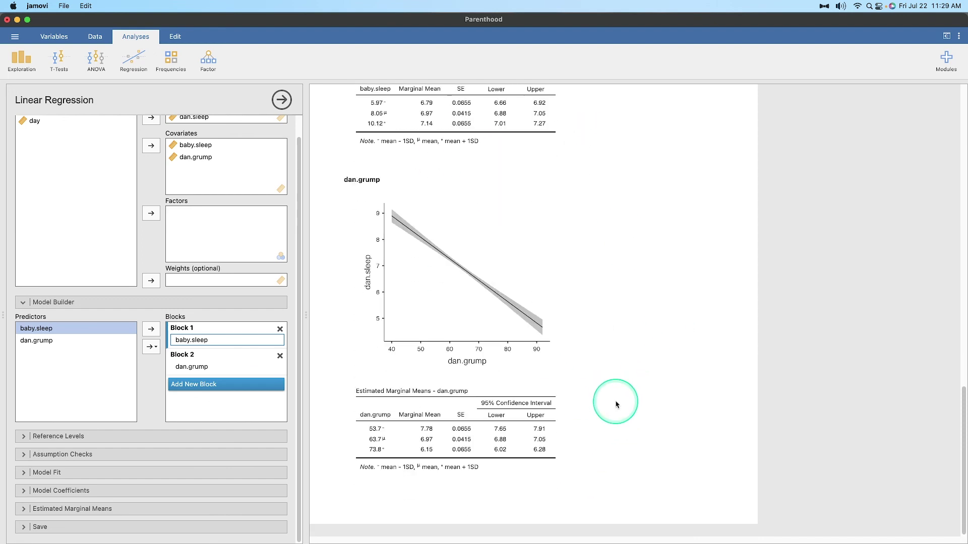
scroll(616, 404, "up", 6)
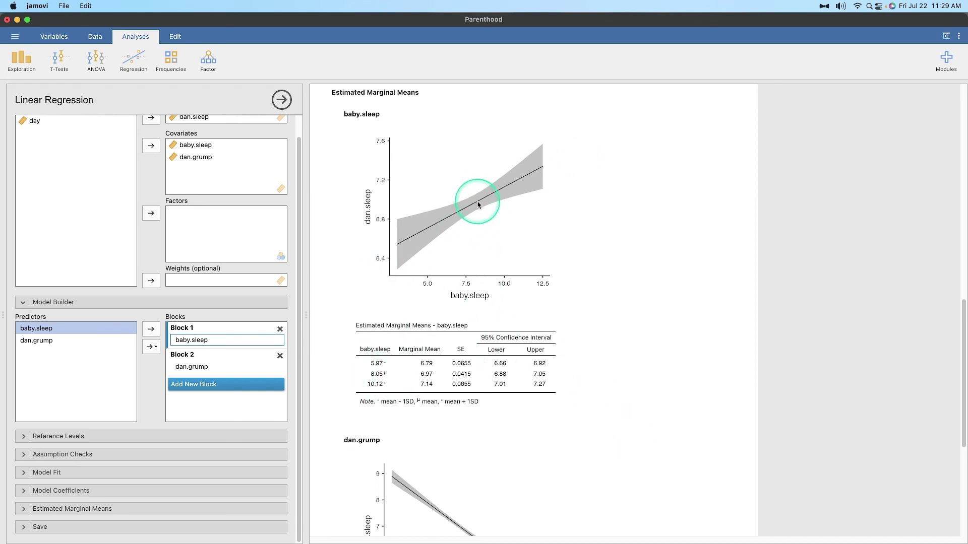
scroll(504, 461, "down", 5)
scroll(549, 446, "up", 7)
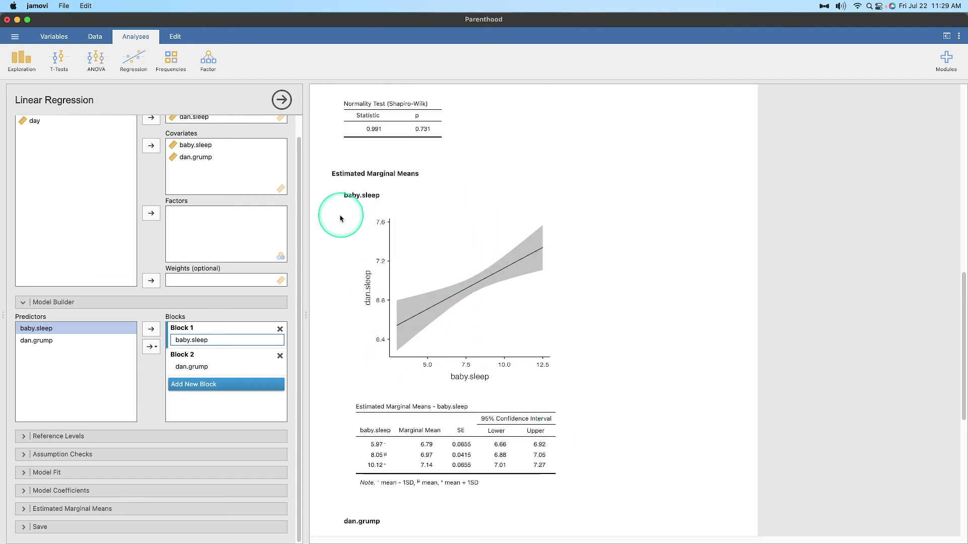
scroll(439, 360, "down", 7)
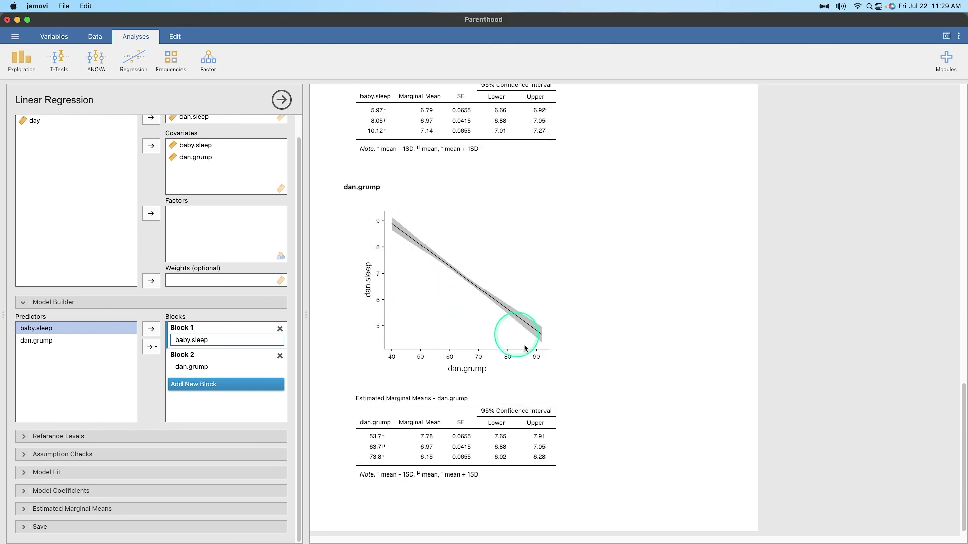
scroll(527, 382, "up", 15)
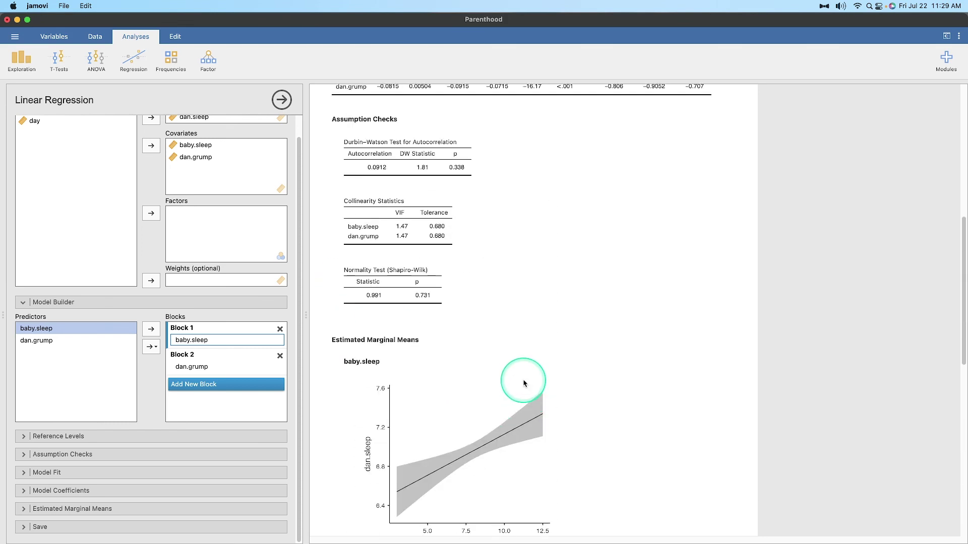